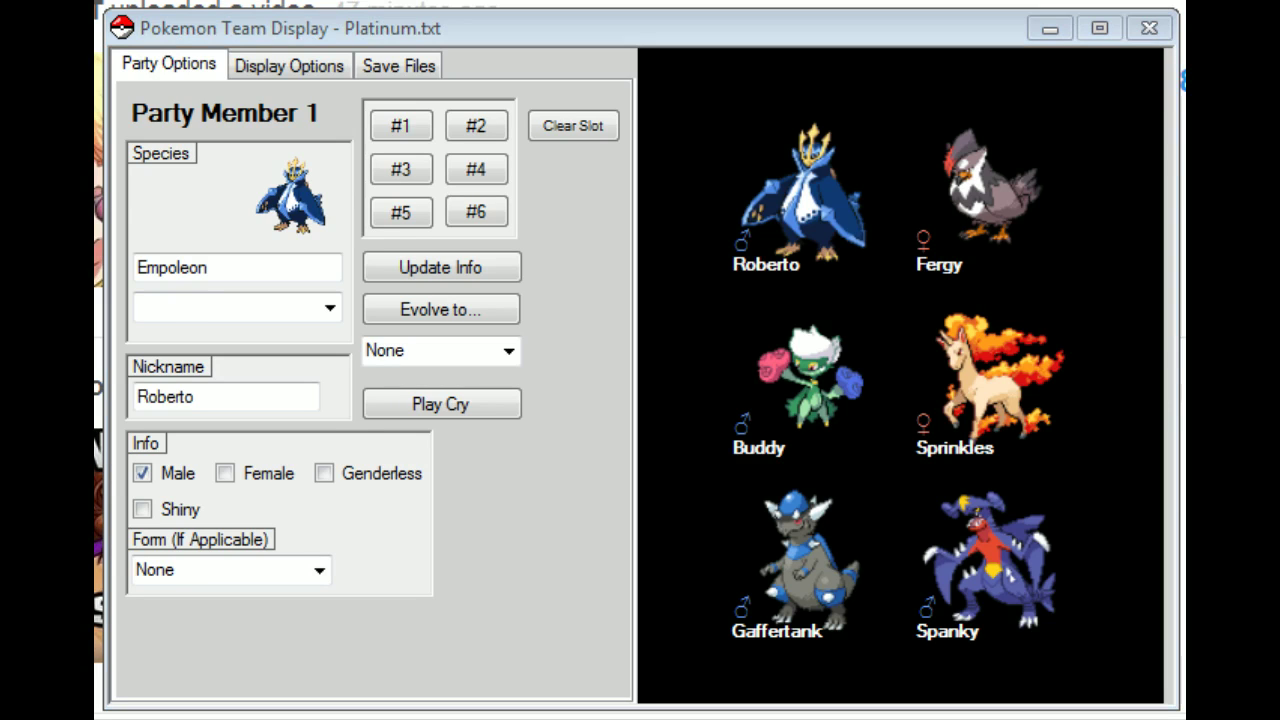
Step: Set the display's background colour to red 255, green 0 and blue 255
left_click(392, 635)
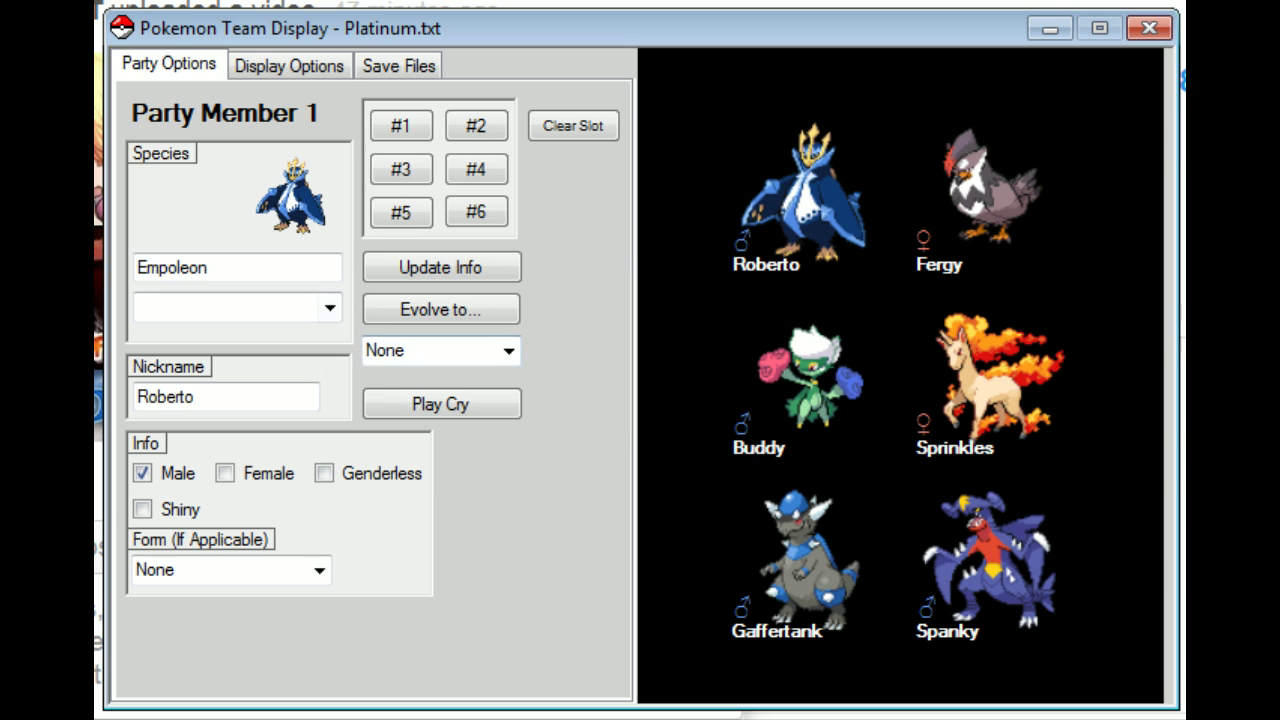
left_click(291, 64)
left_click_drag(254, 131, 206, 134)
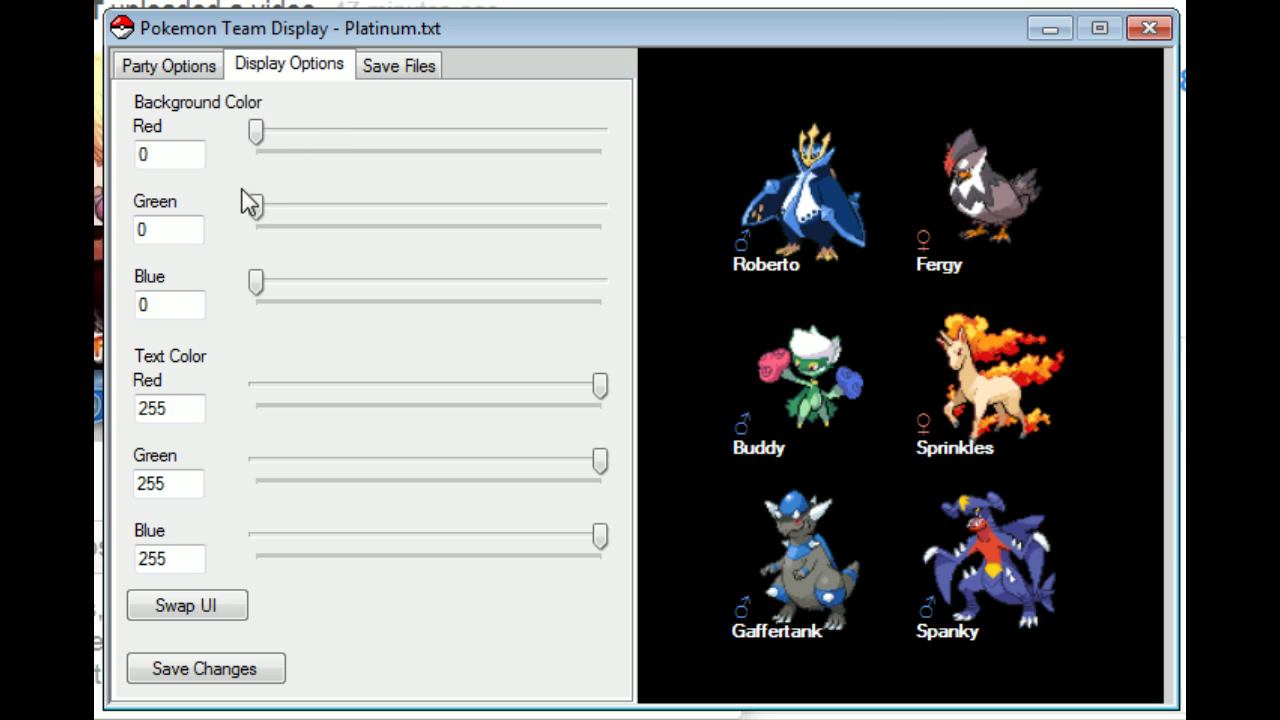
mouse_move(256, 206)
left_mouse_down()
mouse_move(482, 205)
mouse_move(231, 207)
left_mouse_up()
left_click_drag(258, 267, 853, 298)
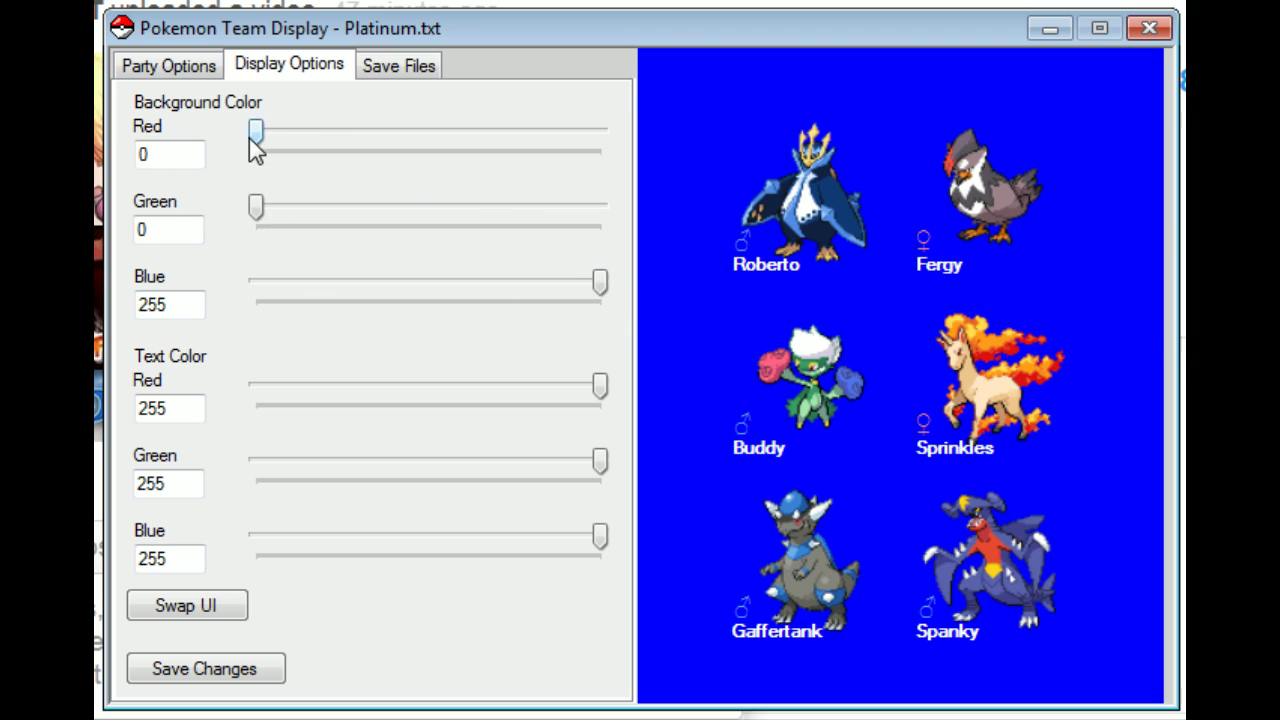
left_click_drag(256, 132, 728, 190)
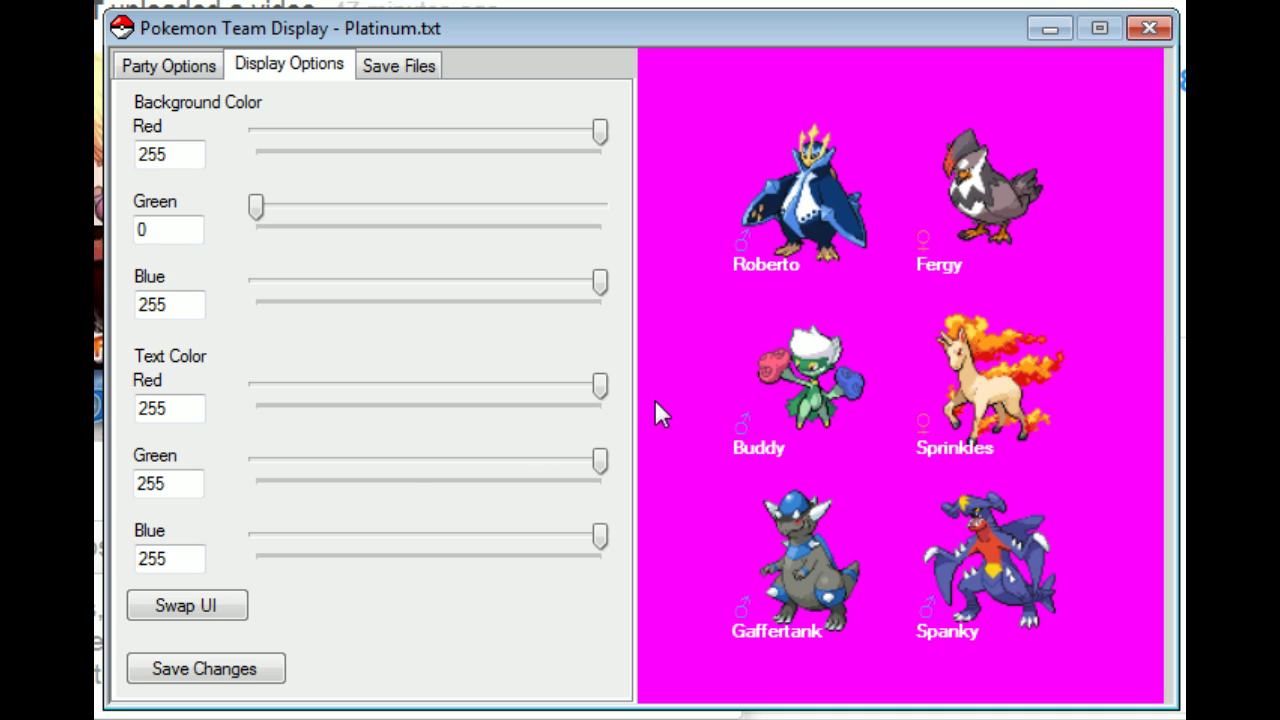
left_click_drag(602, 400, 845, 373)
Step: Swap the sides of the options and the team display, and switch them back, twice
left_click(214, 605)
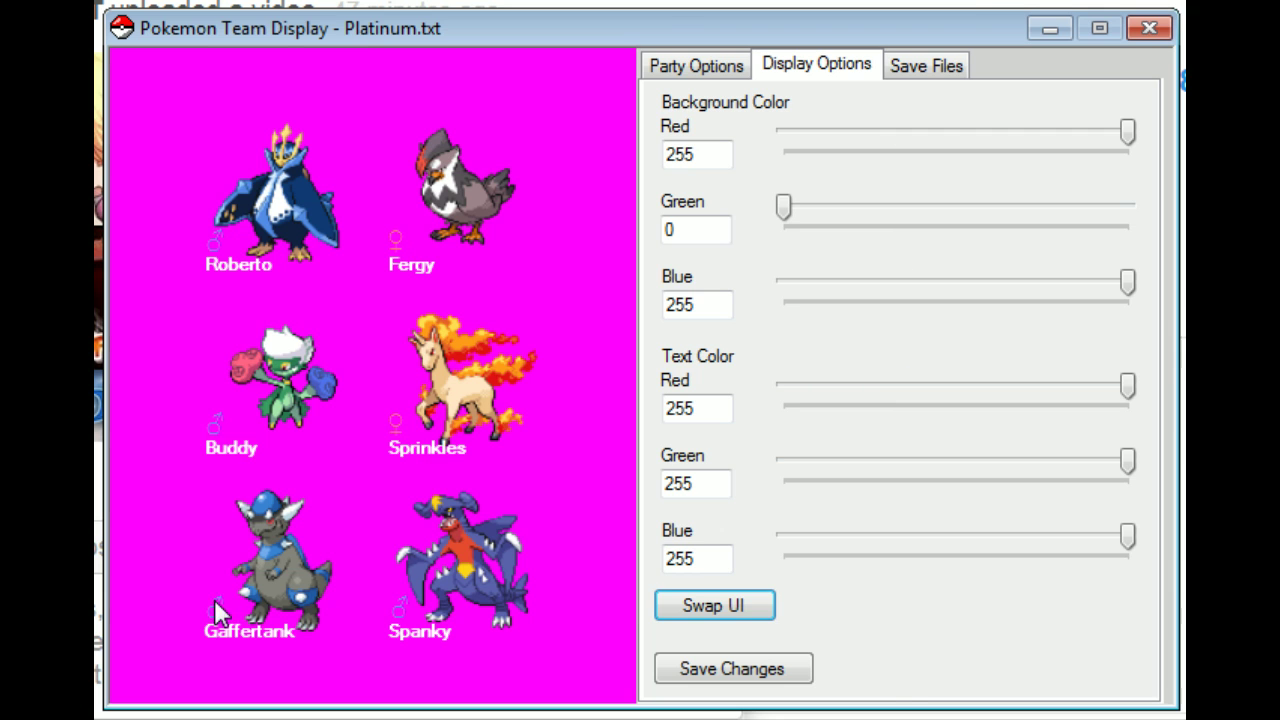
left_click(674, 612)
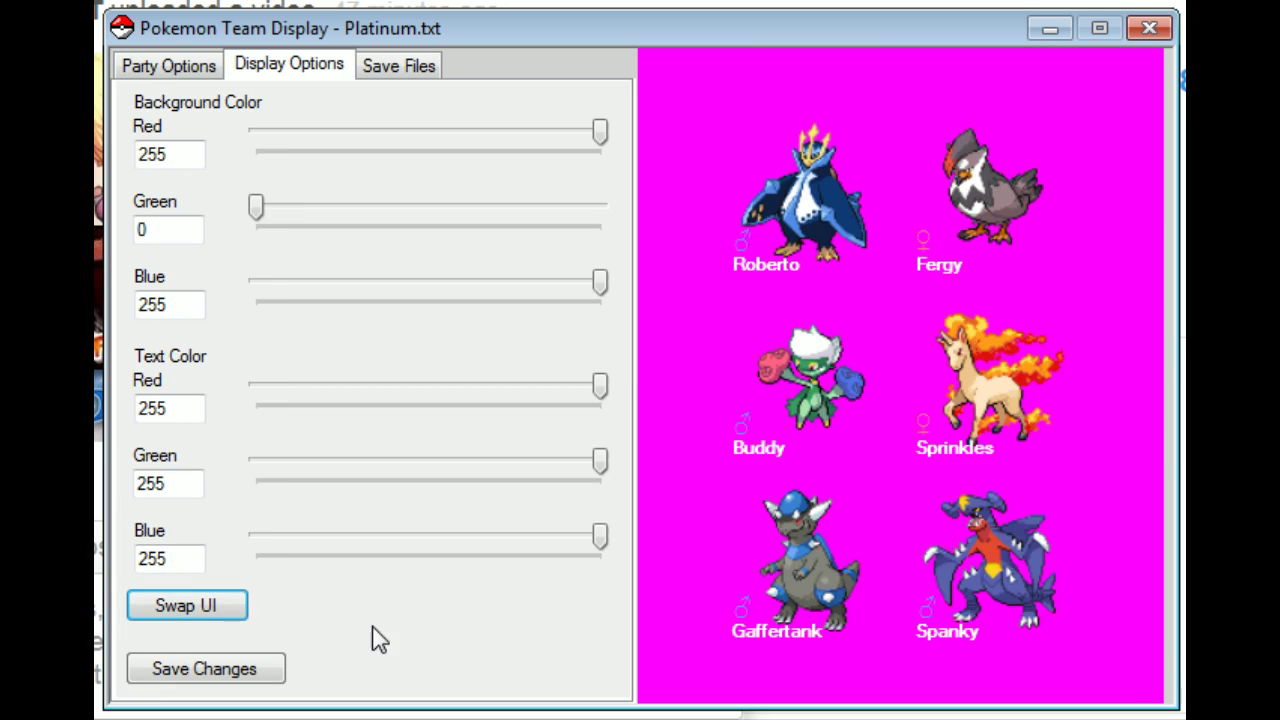
left_click(214, 612)
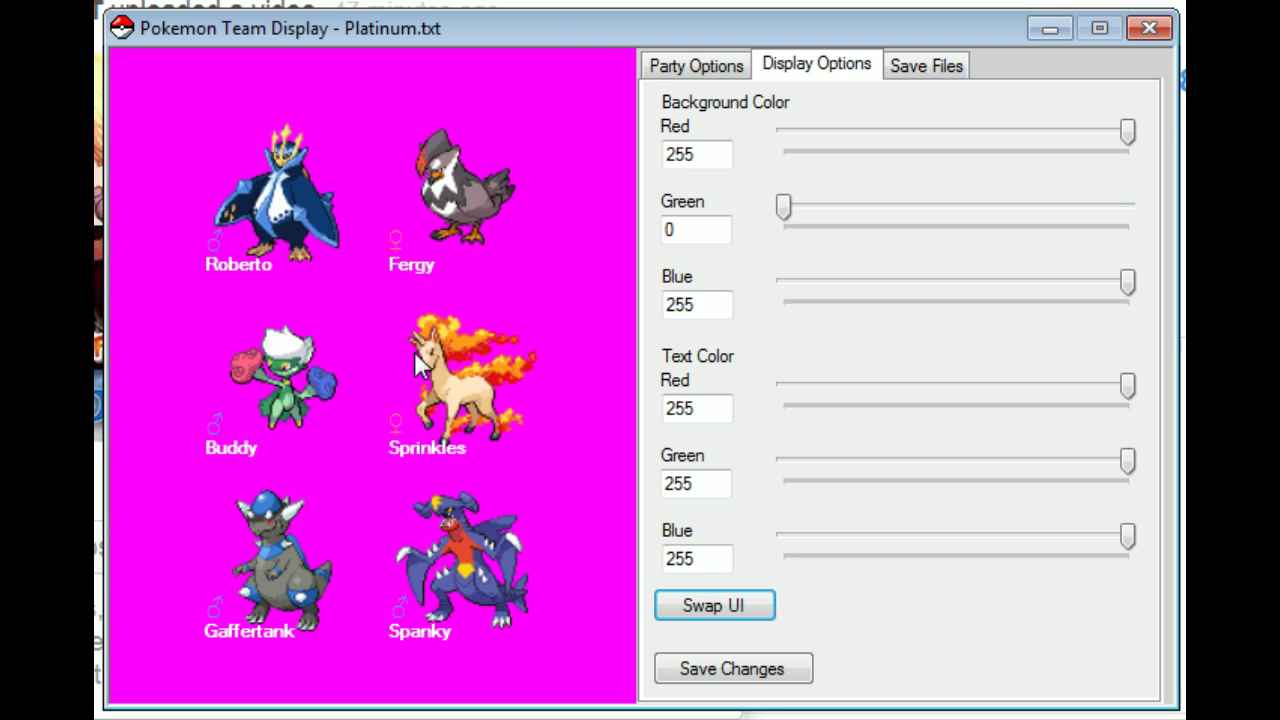
left_click(727, 605)
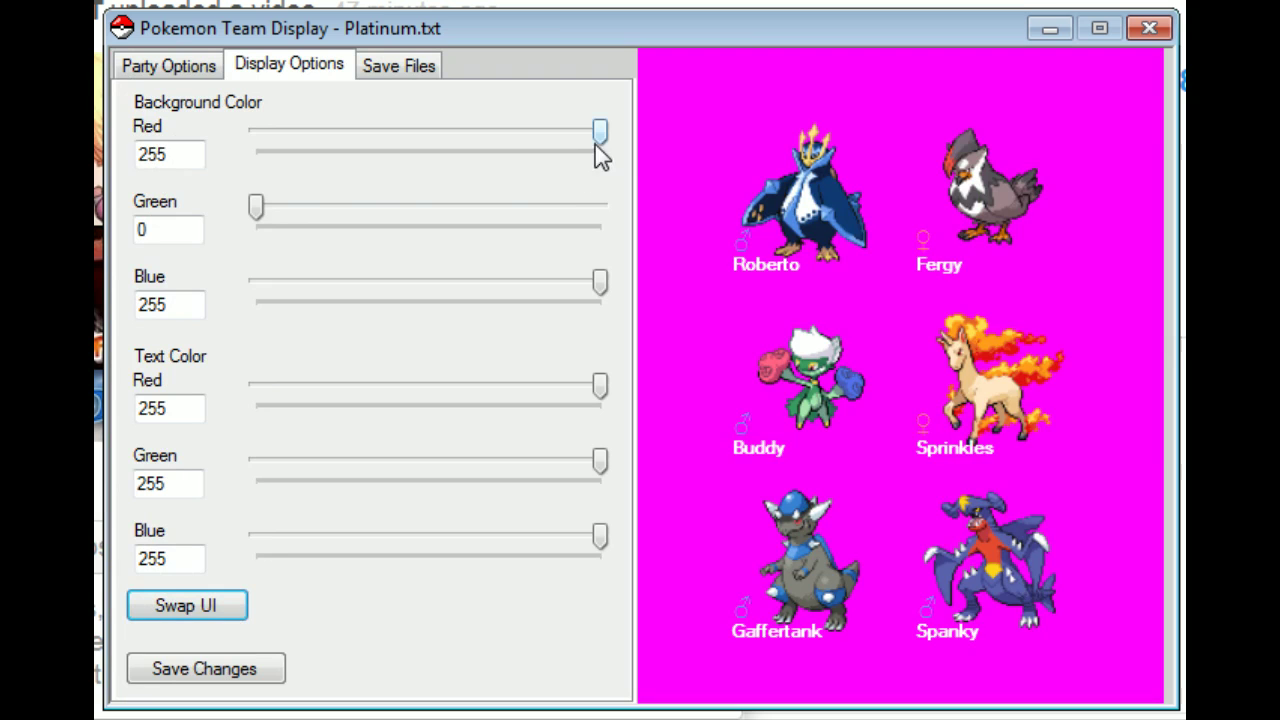
Step: Return the background colour to black by setting its red, green and blue values to 0
left_click_drag(599, 133, 131, 145)
left_click_drag(600, 283, 206, 300)
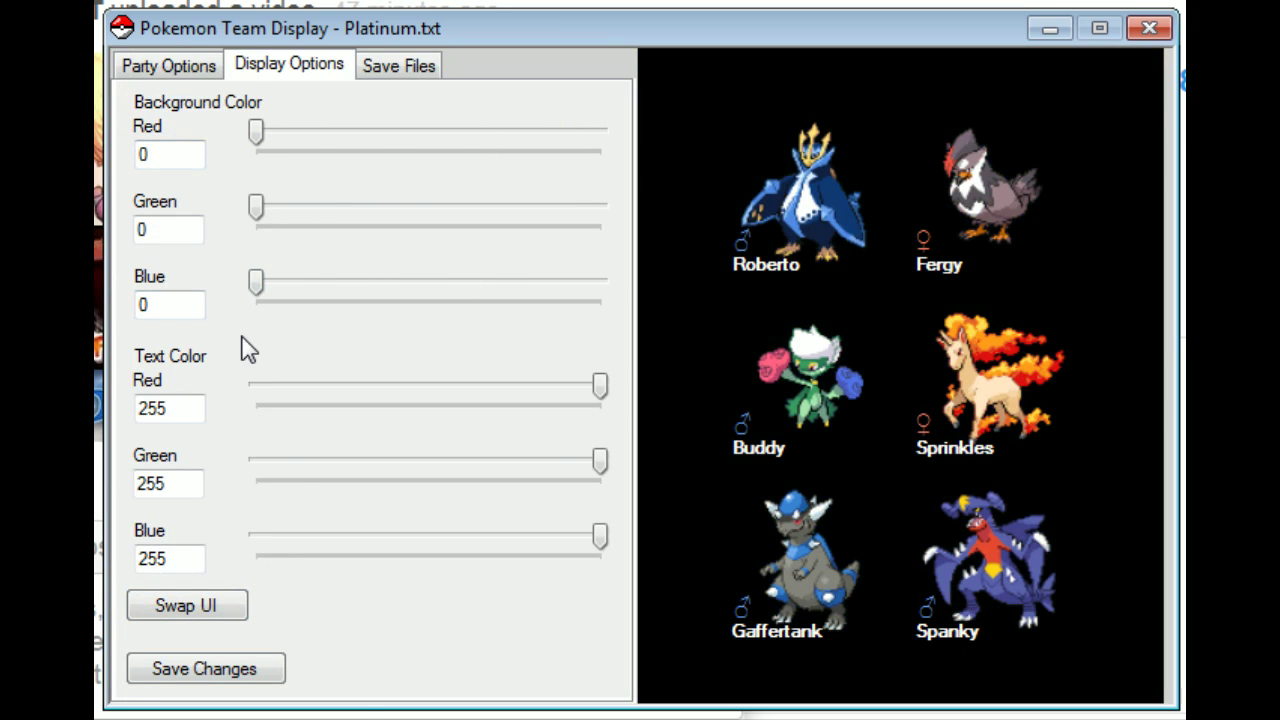
mouse_move(262, 282)
left_mouse_down()
mouse_move(386, 286)
mouse_move(349, 317)
mouse_move(478, 285)
mouse_move(277, 289)
mouse_move(594, 286)
mouse_move(229, 297)
mouse_move(751, 286)
mouse_move(240, 290)
mouse_move(417, 284)
mouse_move(249, 297)
left_mouse_up()
left_click_drag(136, 289, 136, 289)
left_click_drag(256, 205, 114, 205)
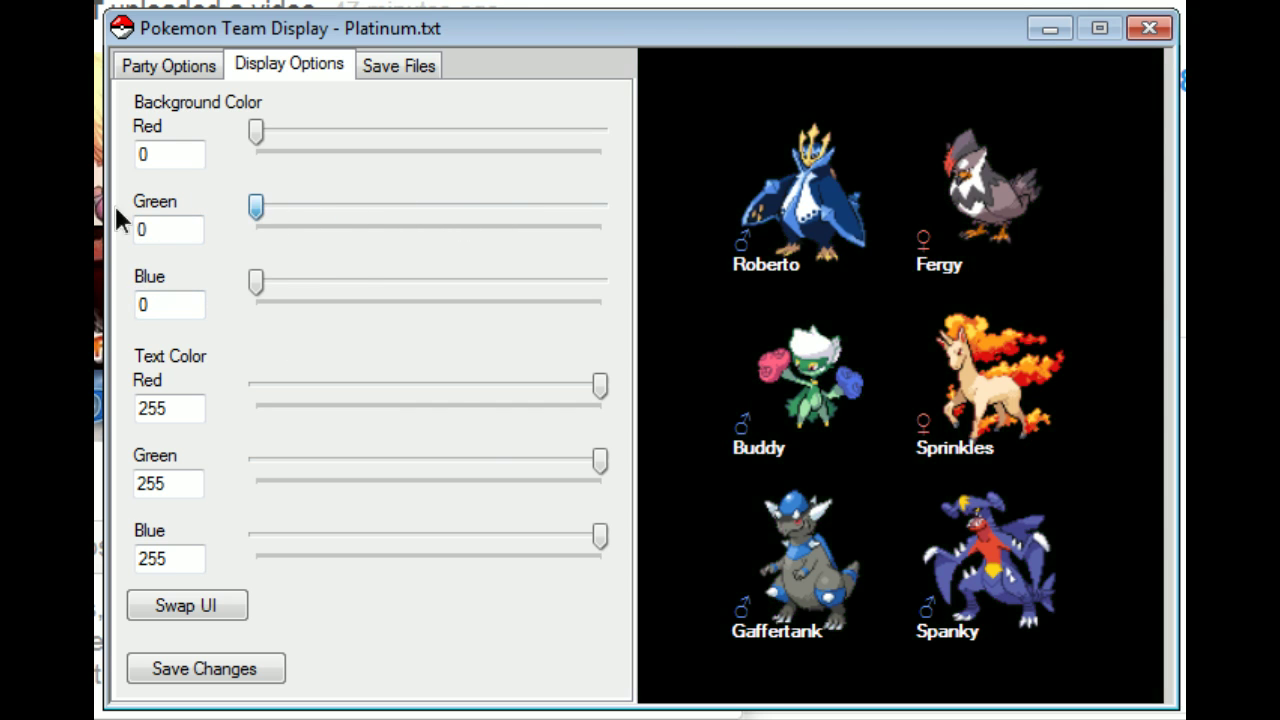
left_click(393, 88)
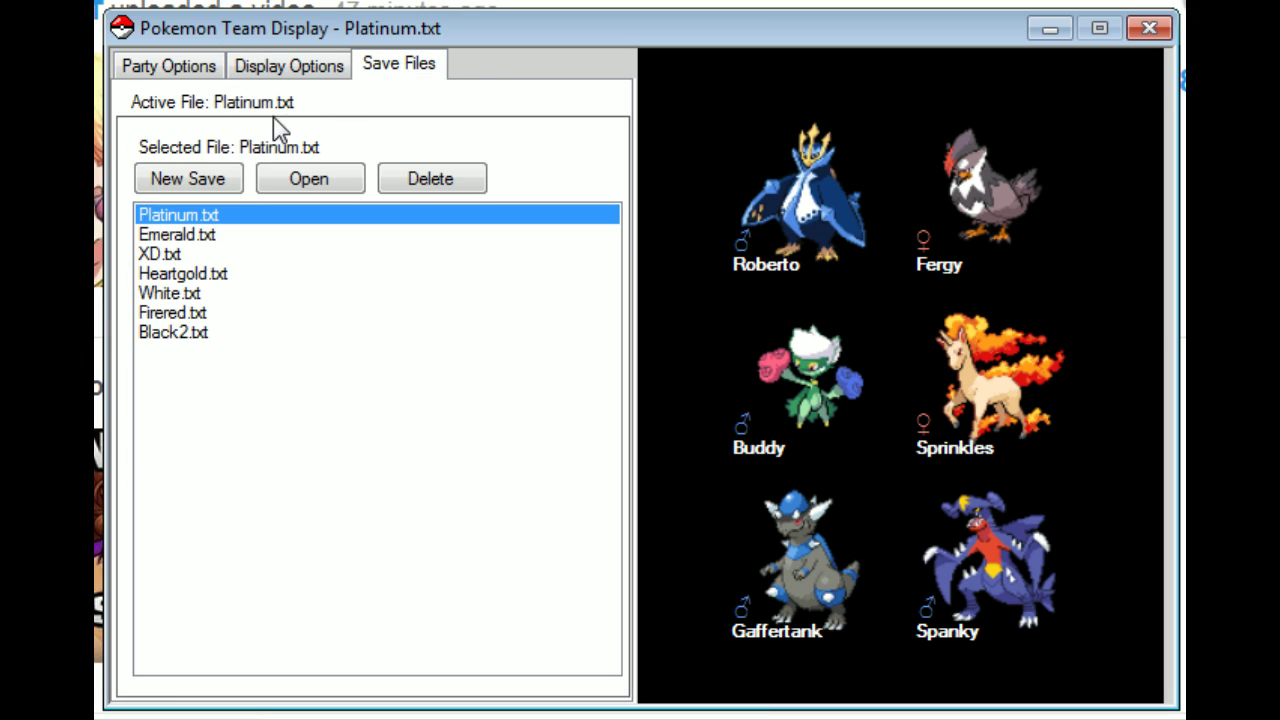
left_click(208, 185)
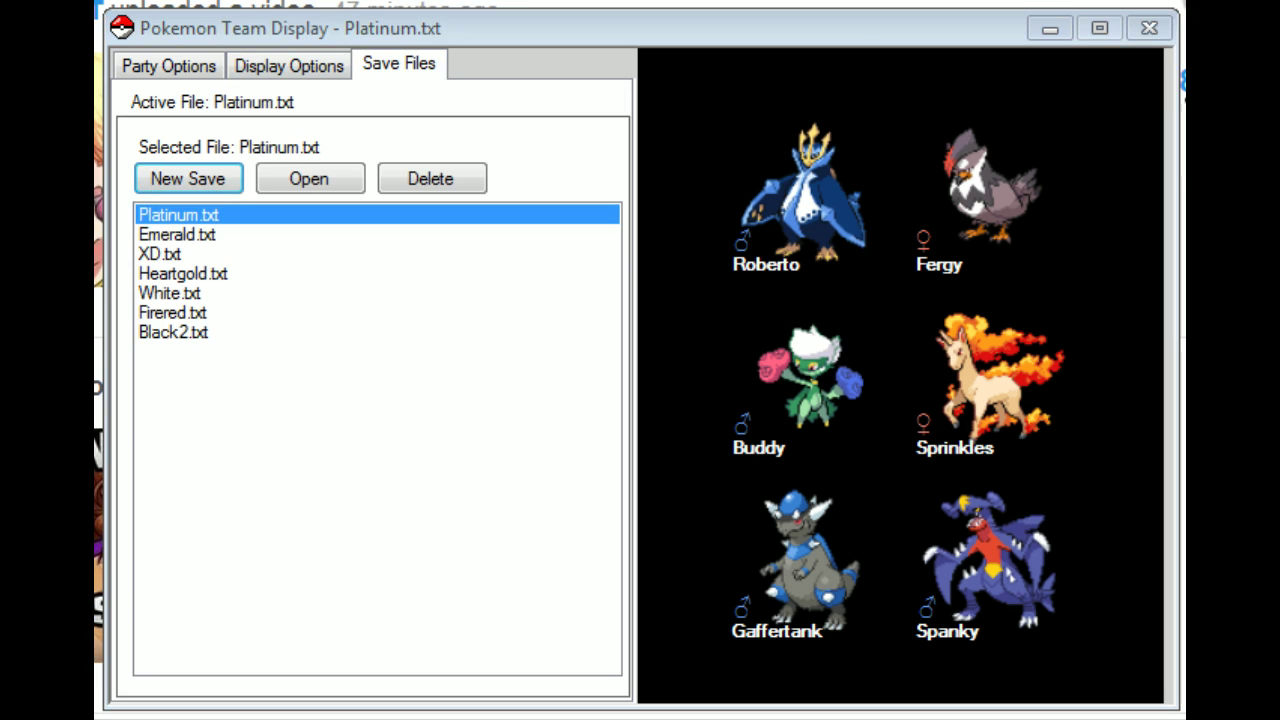
left_click_drag(326, 107, 378, 162)
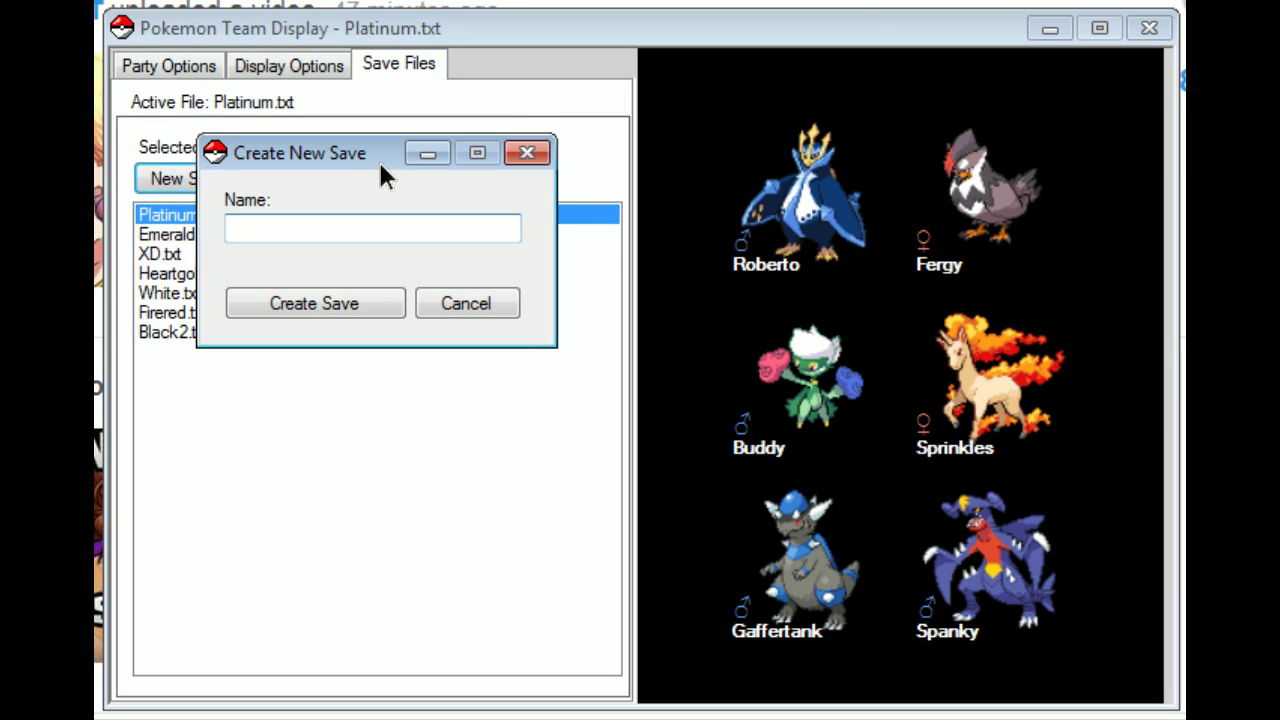
left_click(470, 306)
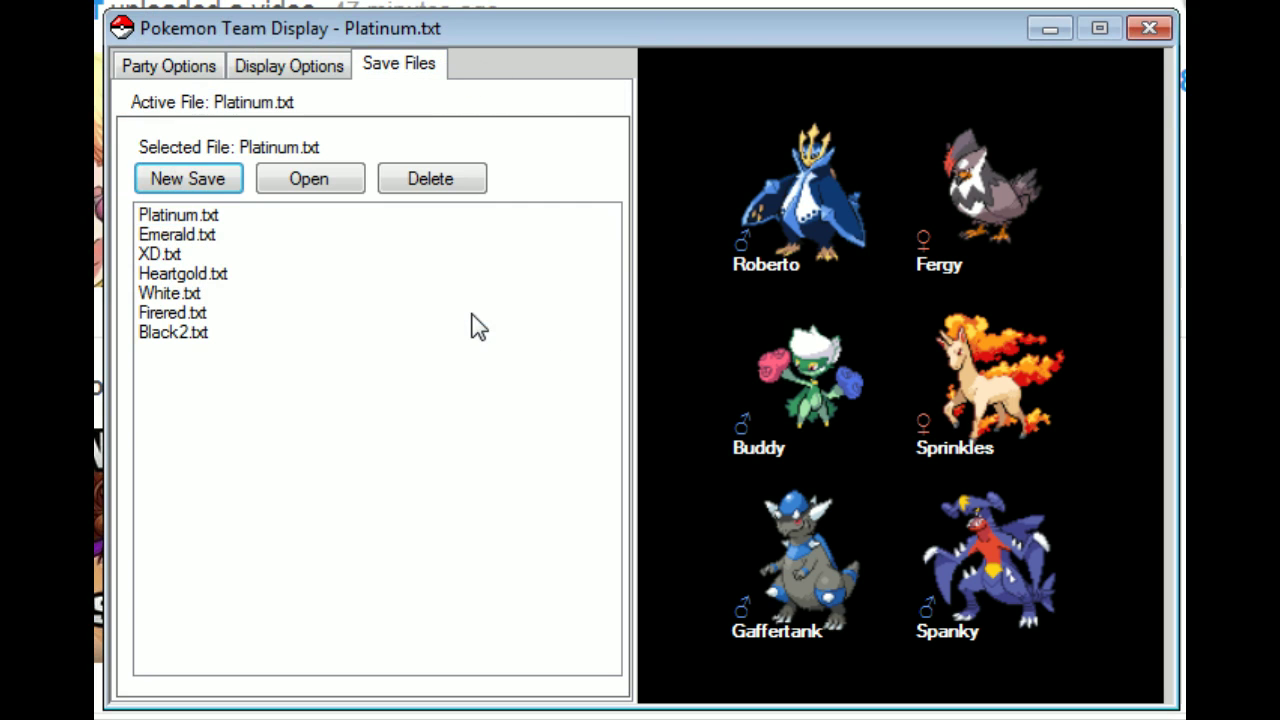
Step: Load the Emerald, XD, Heartgold, White, Firered and Black2 save files in turn to view each team
left_click(231, 238)
left_click(306, 188)
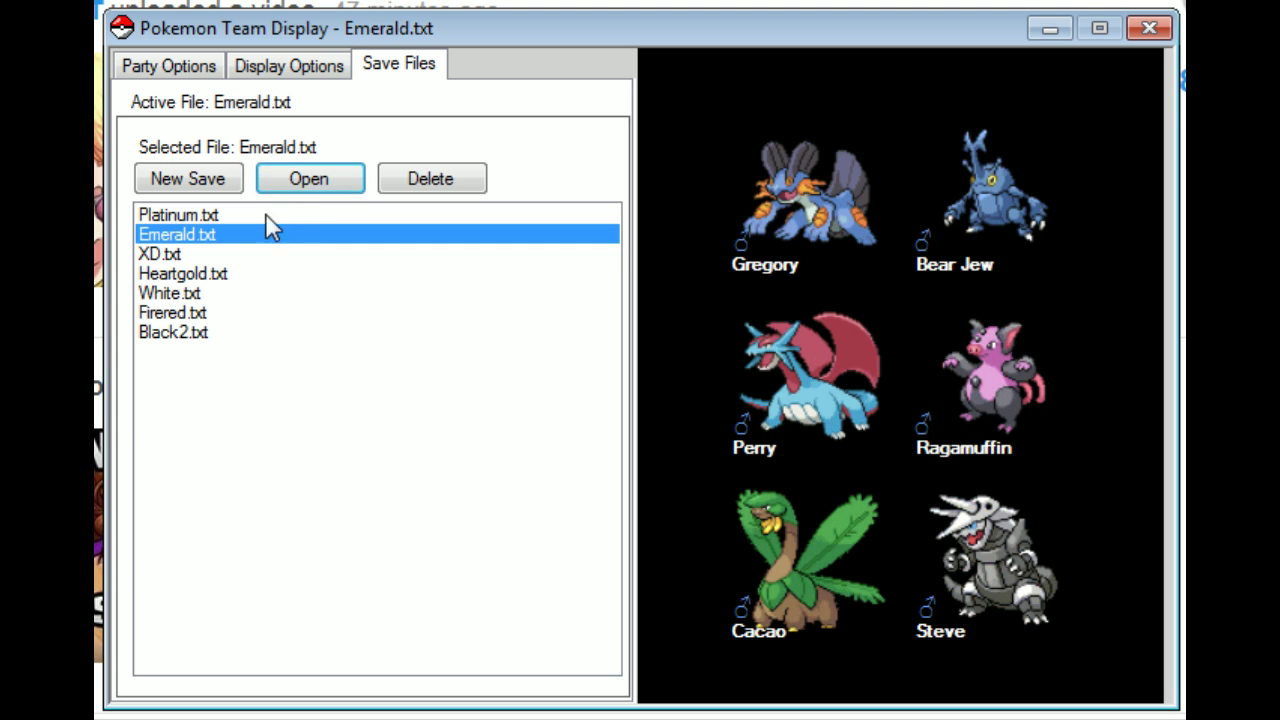
left_click(200, 253)
left_click(309, 180)
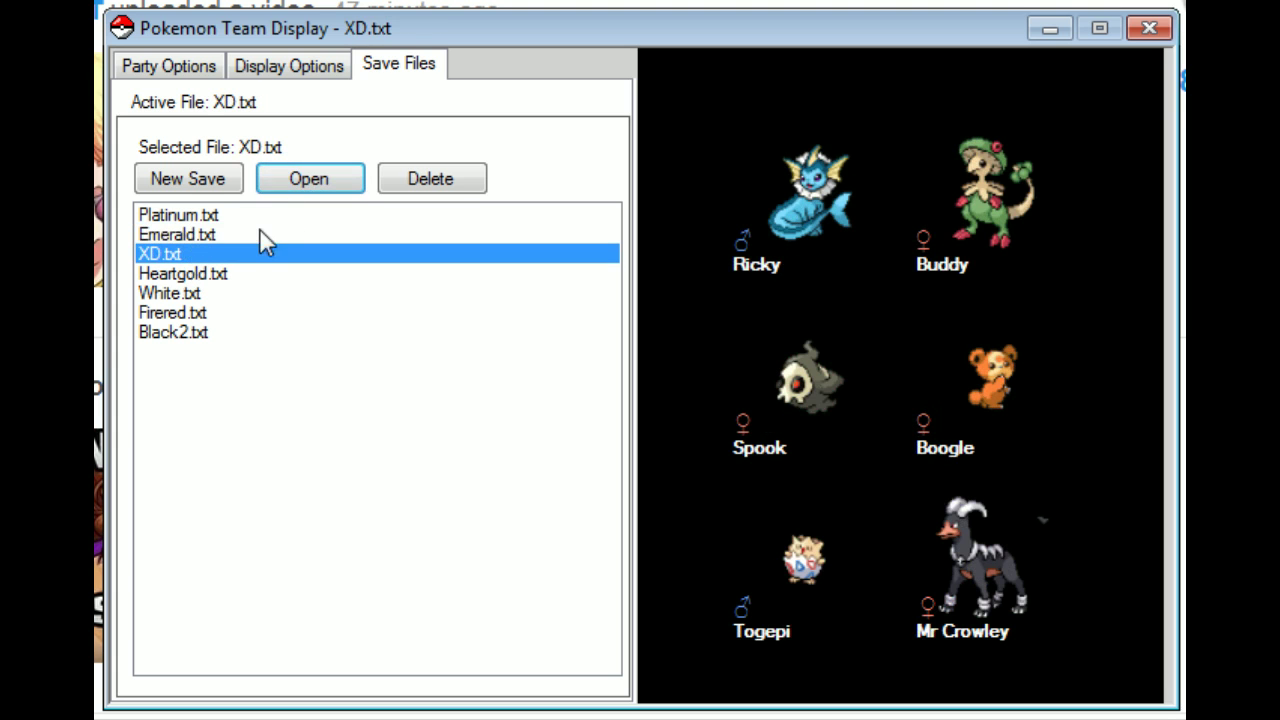
left_click(231, 276)
left_click(303, 179)
left_click(201, 295)
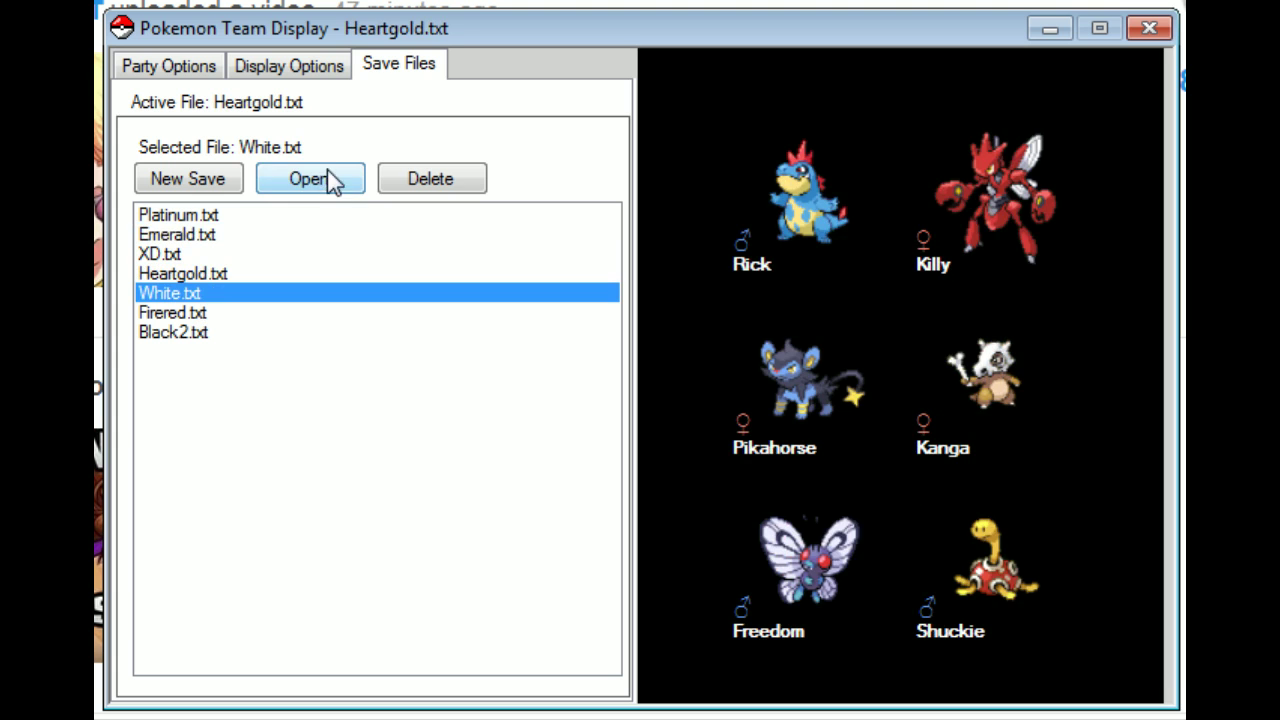
left_click(333, 182)
left_click(207, 313)
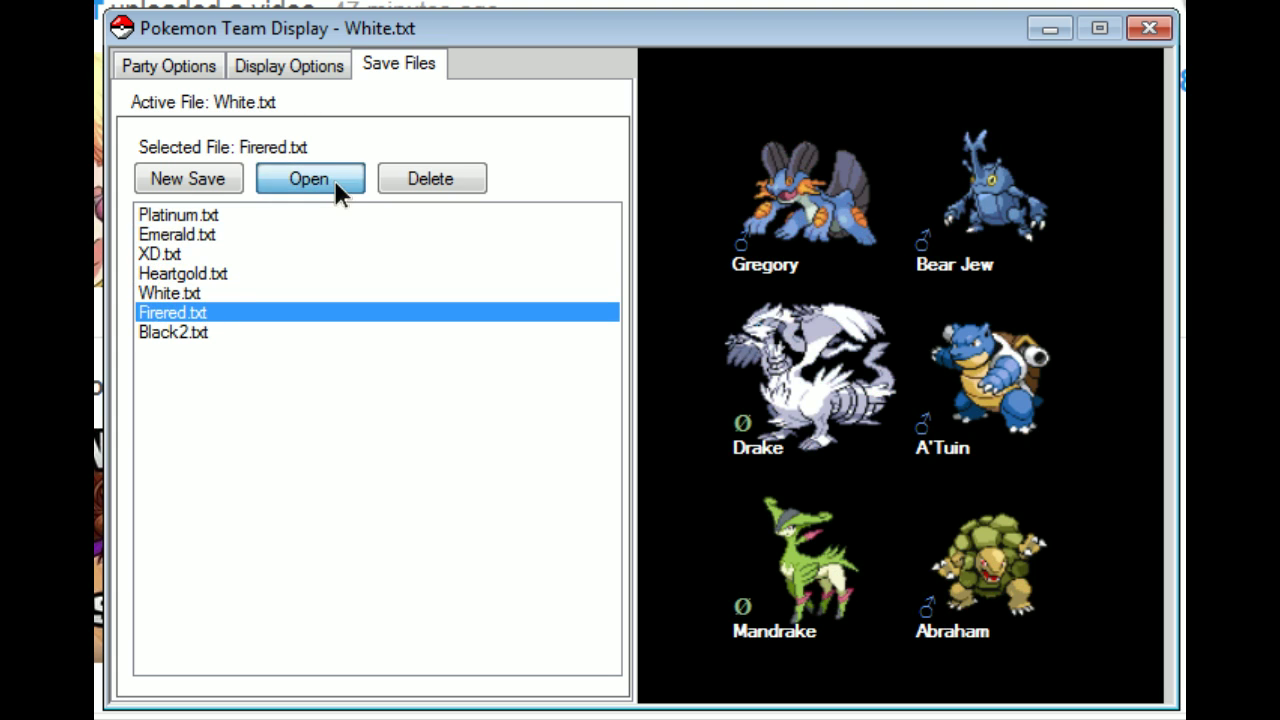
left_click(335, 182)
left_click(240, 333)
left_click(309, 186)
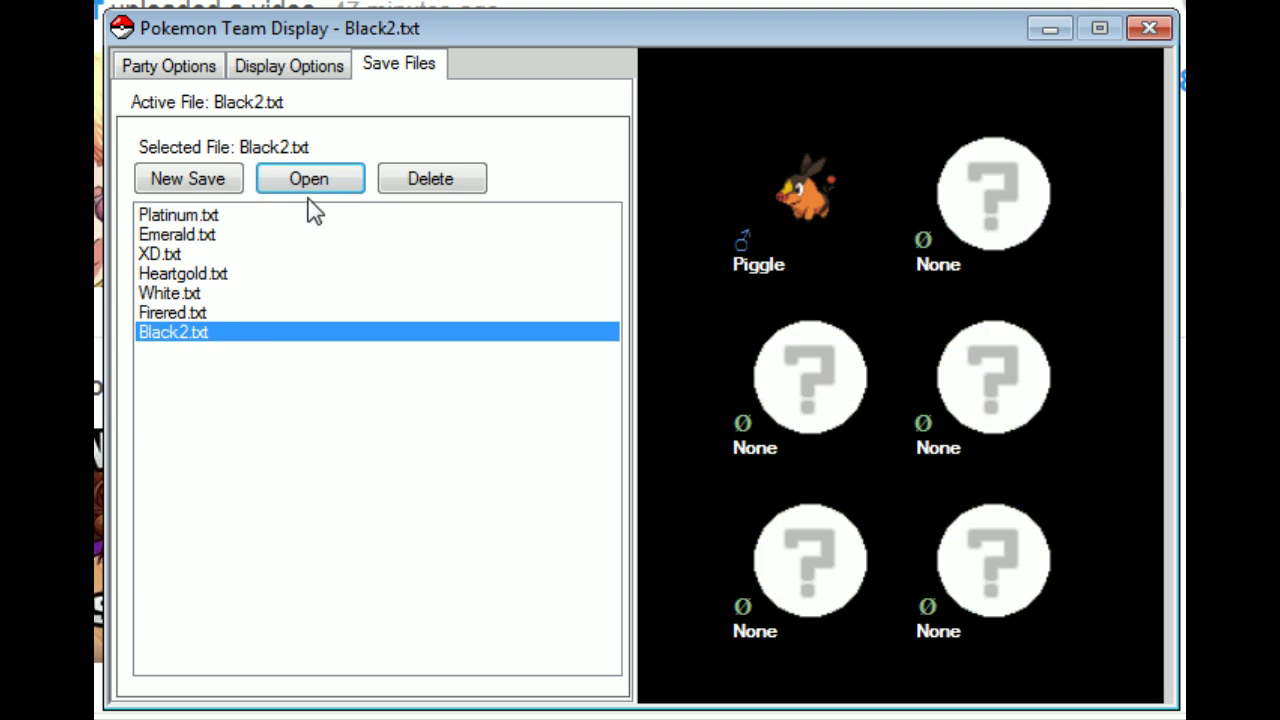
Step: Load Emerald.txt and try to delete that save file
left_click(277, 238)
left_click(306, 183)
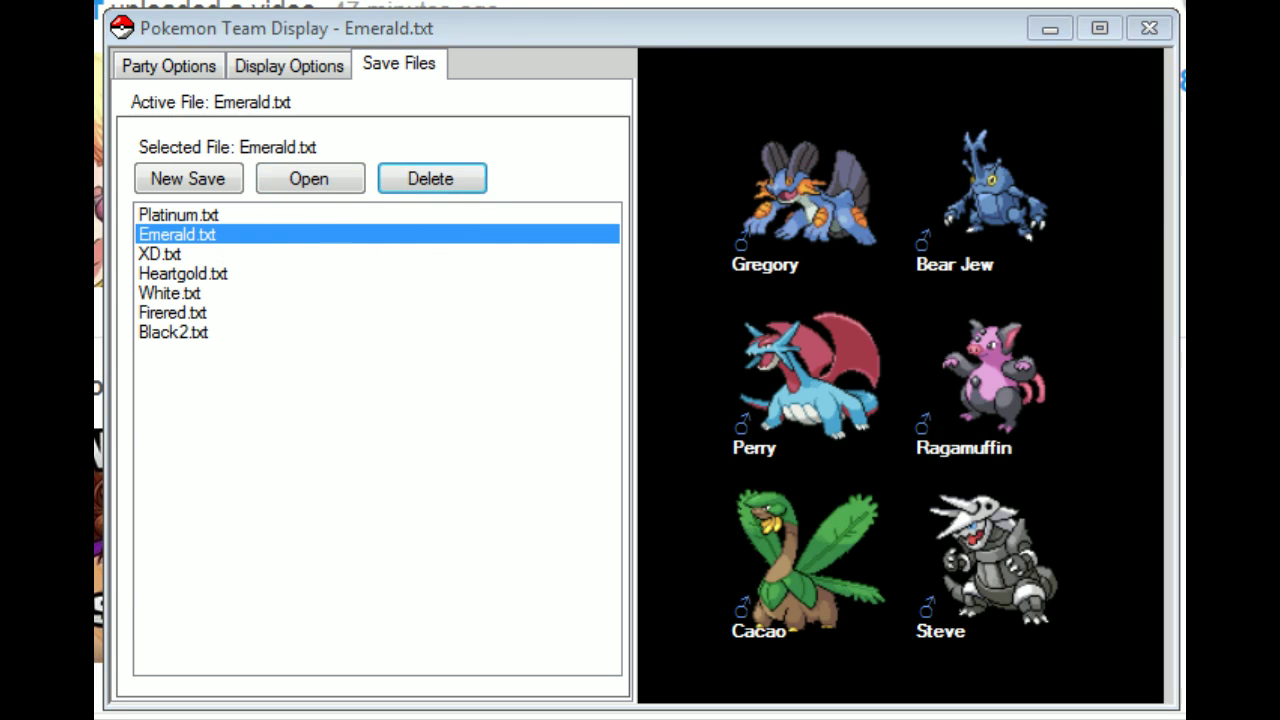
left_click(437, 190)
left_click(528, 204)
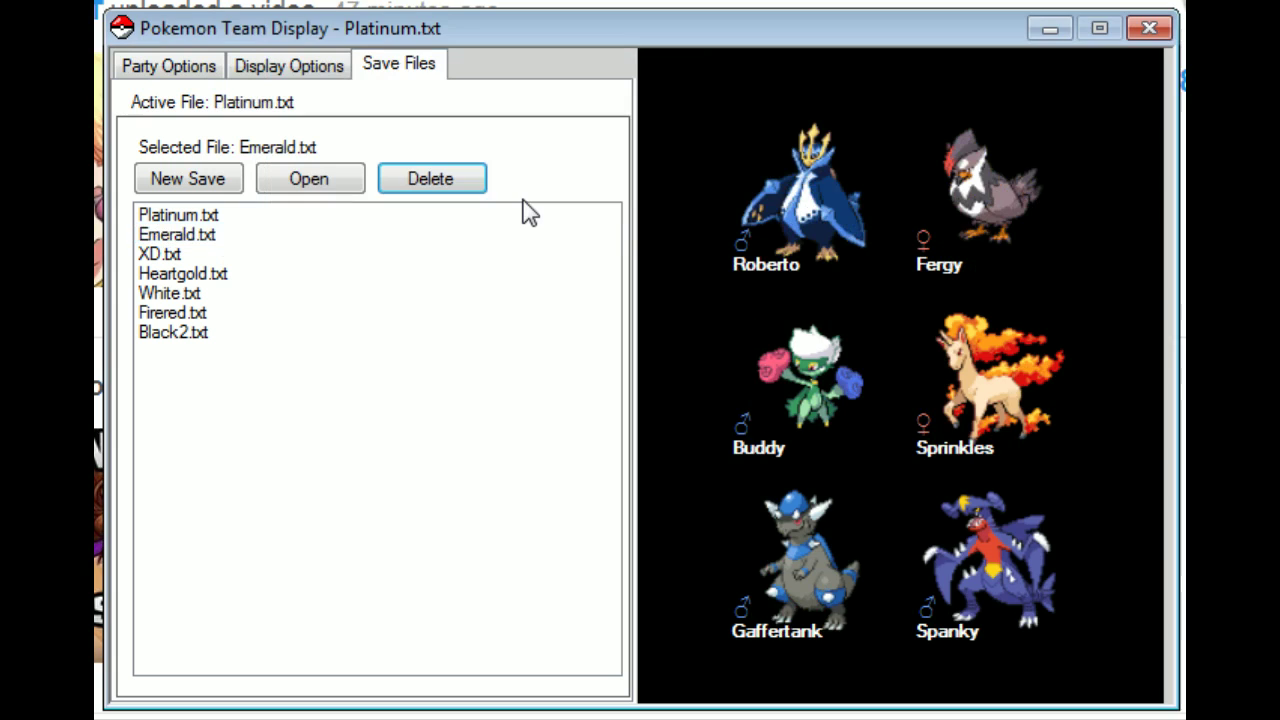
Step: View the teams in the Emerald, XD and Heartgold save files, and reload XD.txt
left_click(311, 218)
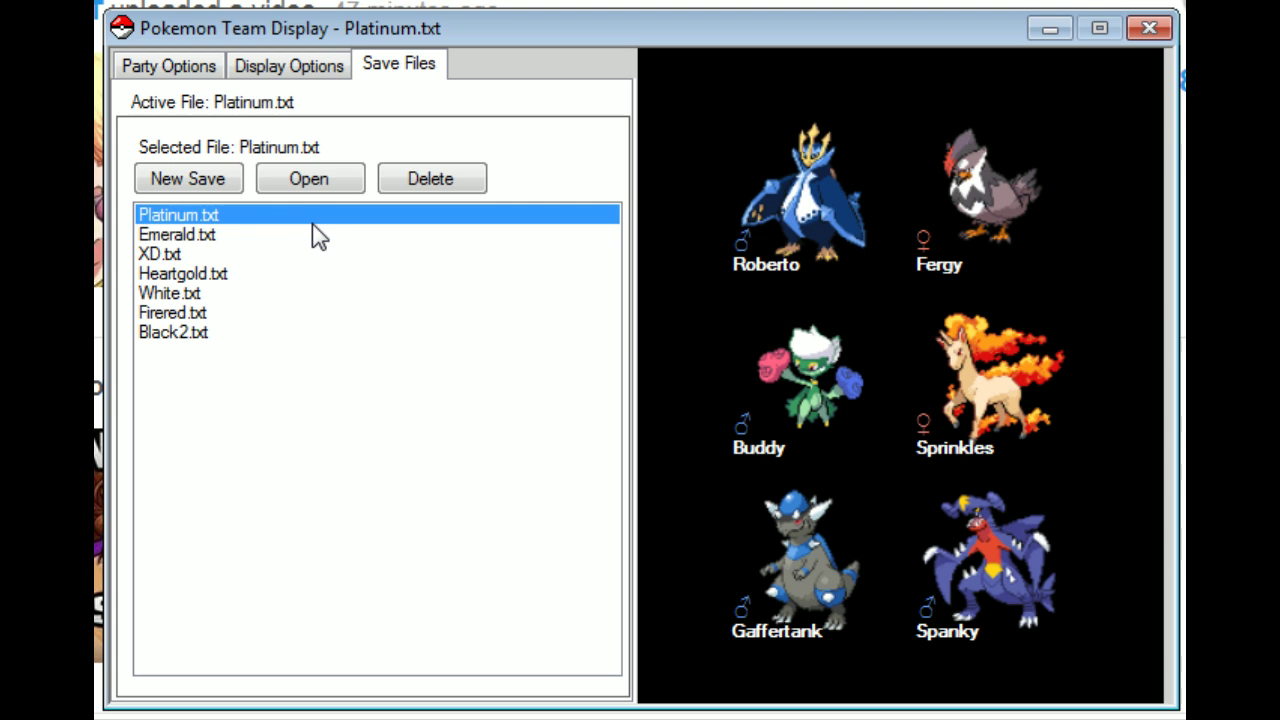
left_click(246, 236)
left_click(300, 186)
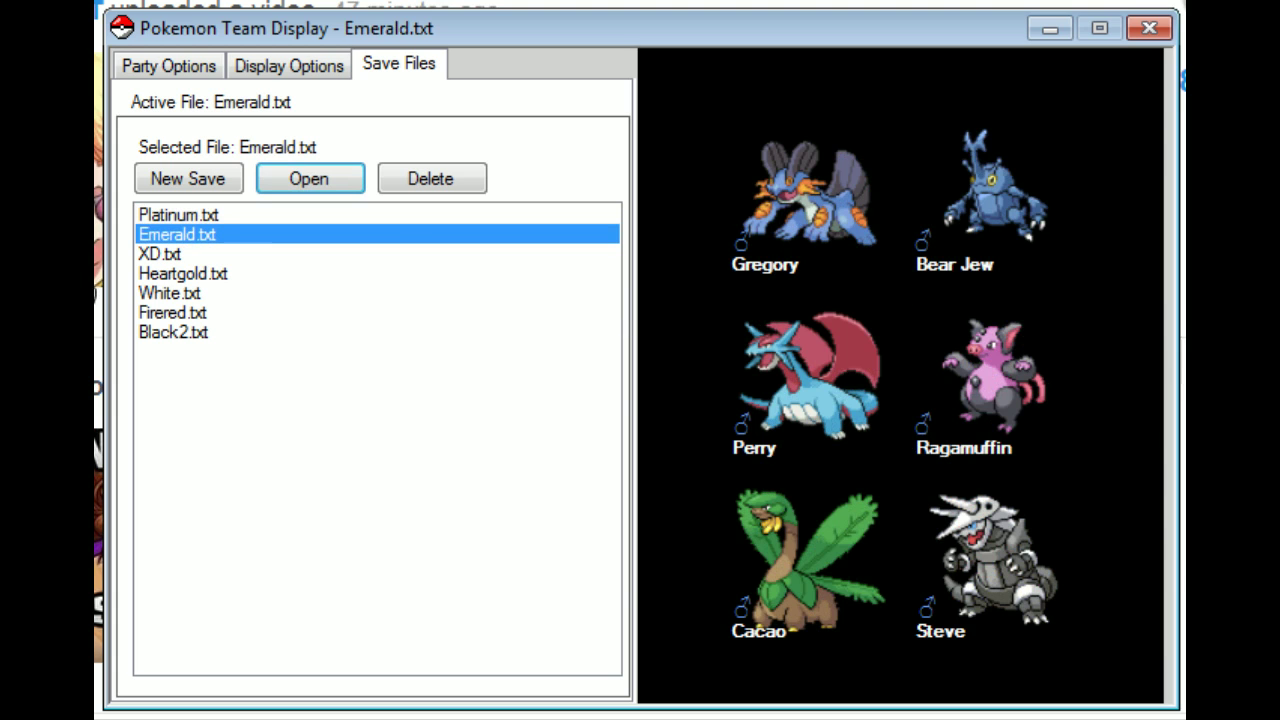
left_click(195, 254)
left_click(312, 180)
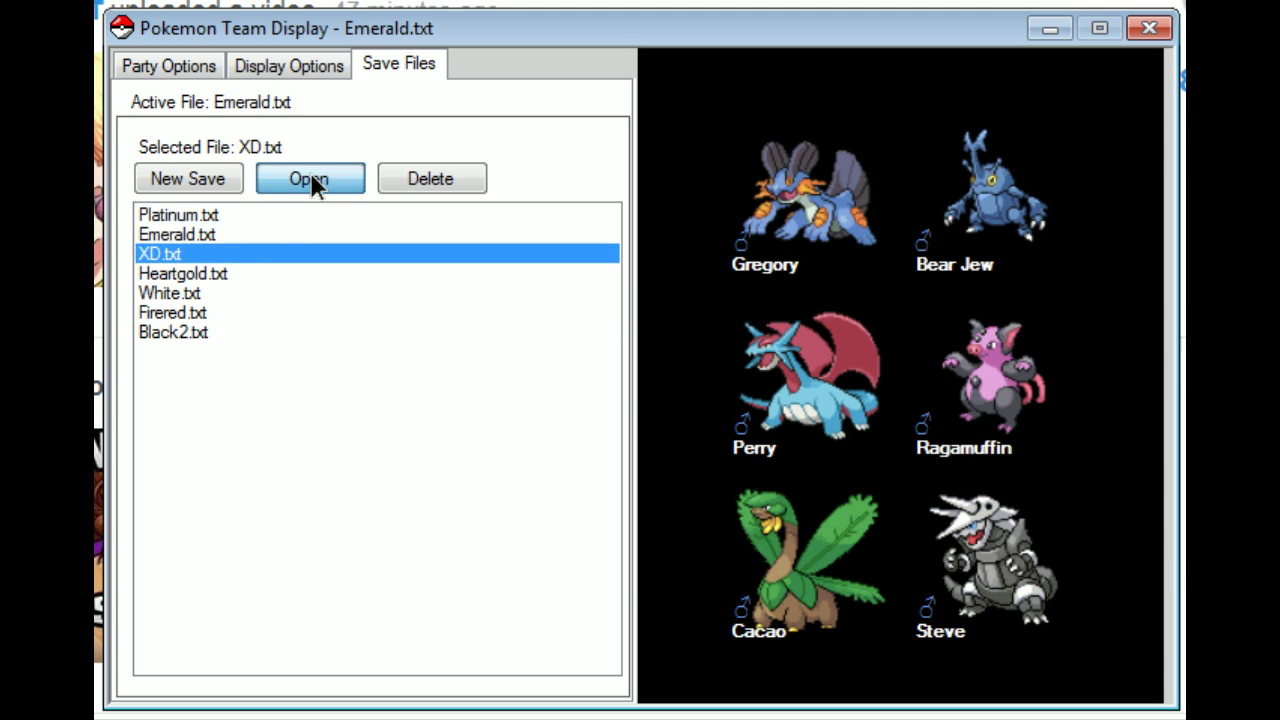
left_click(232, 273)
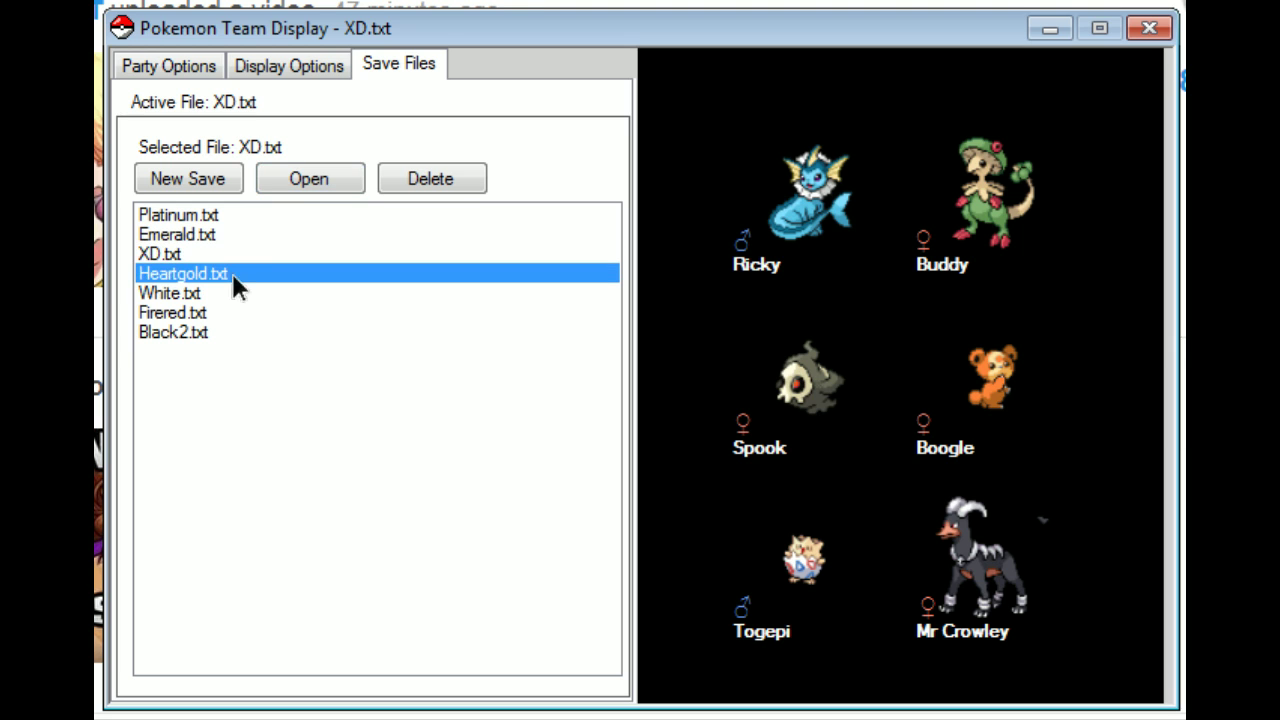
left_click(308, 181)
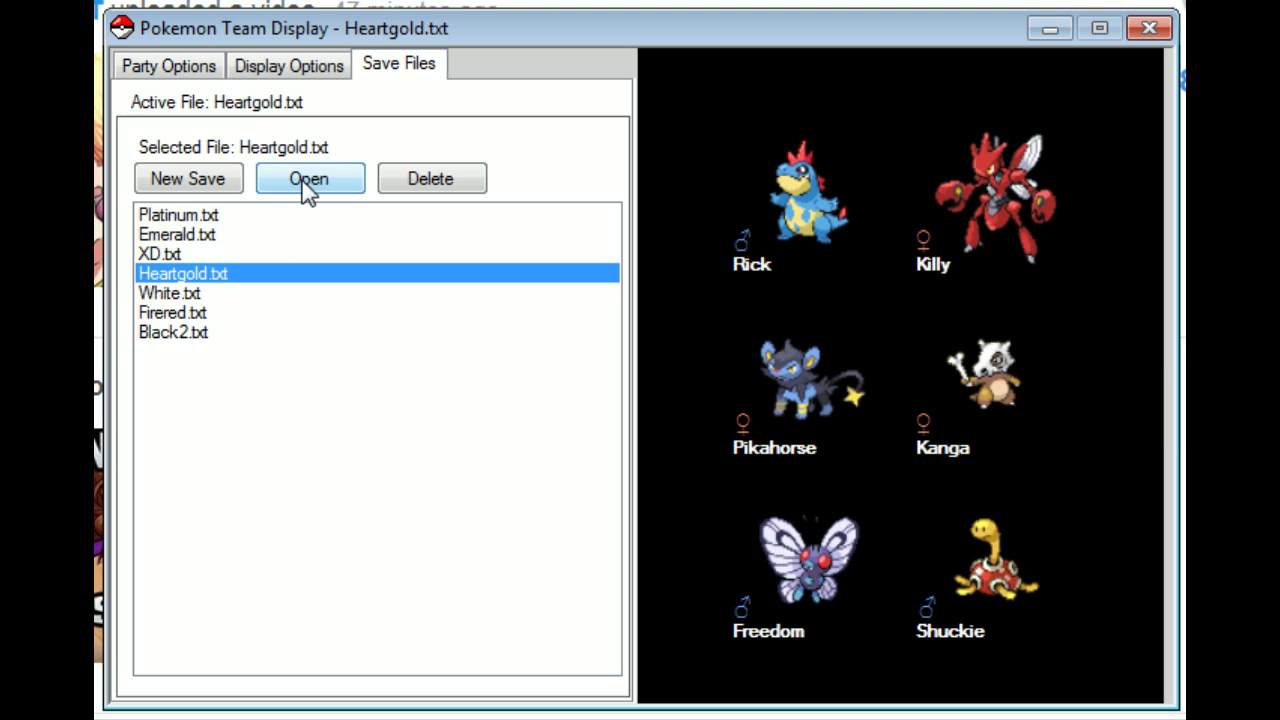
left_click(216, 254)
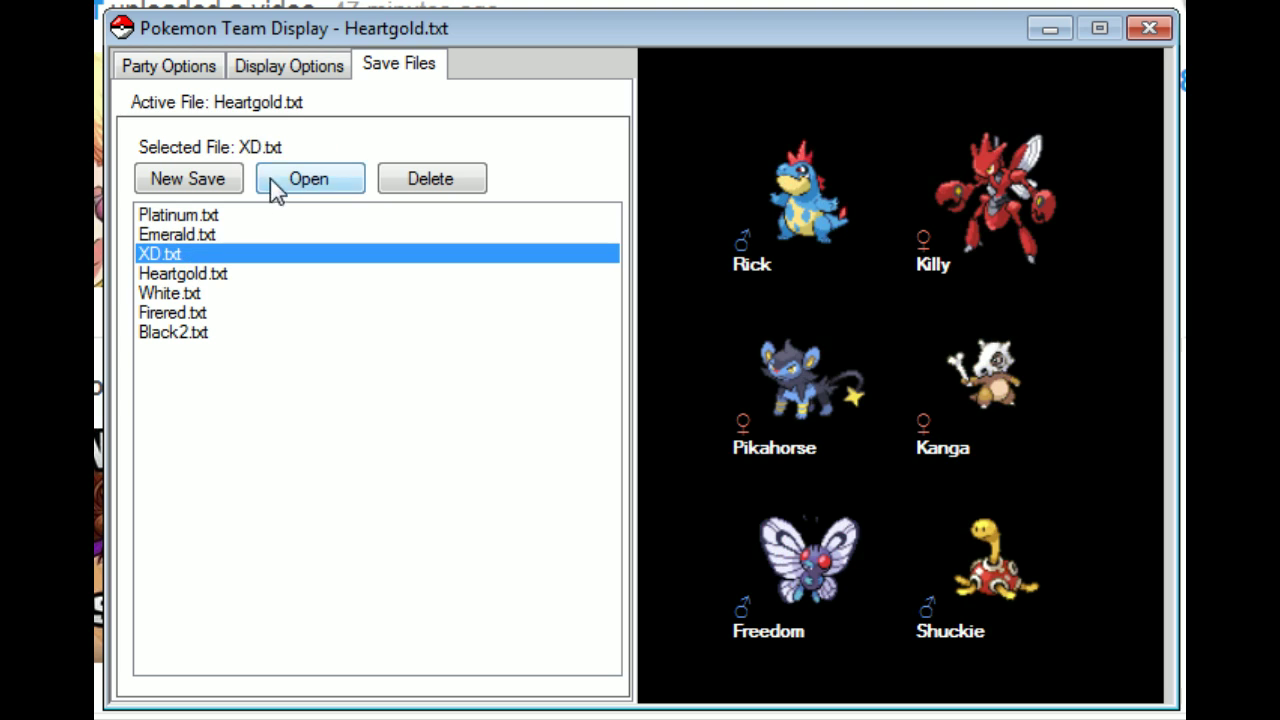
left_click(277, 192)
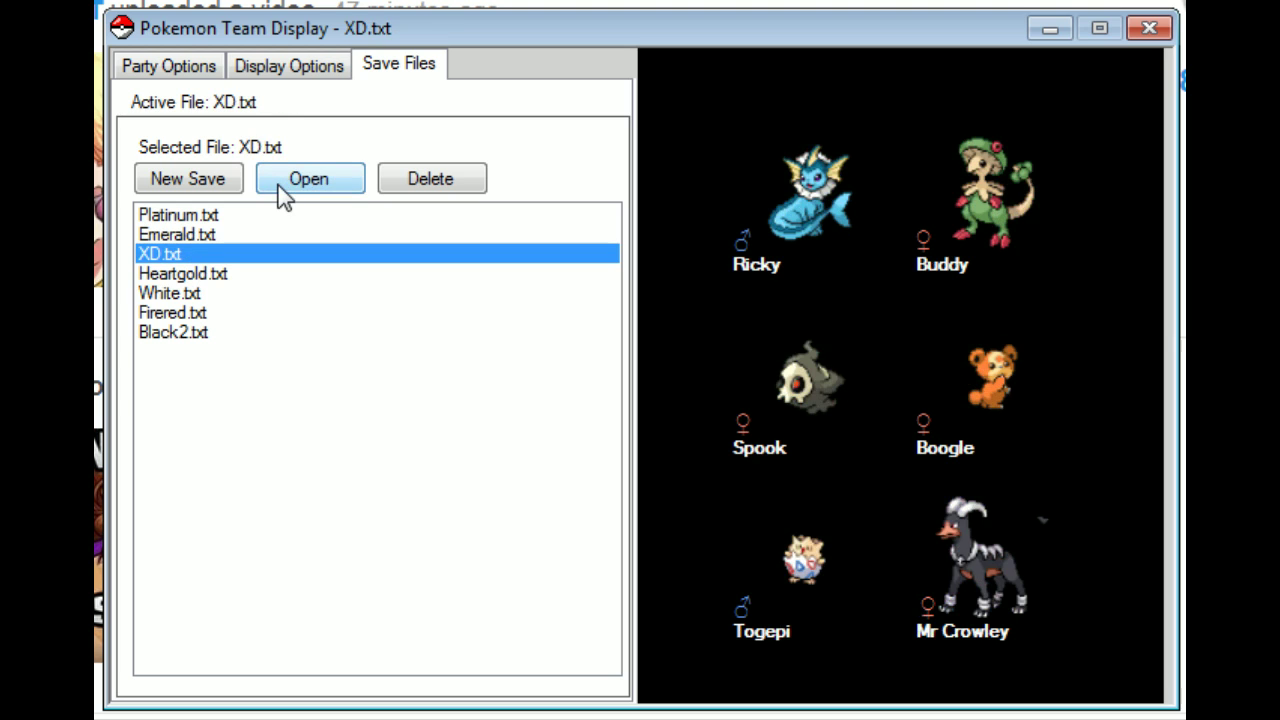
Step: Examine the colour settings and the first party member's details for the XD team
left_click(295, 70)
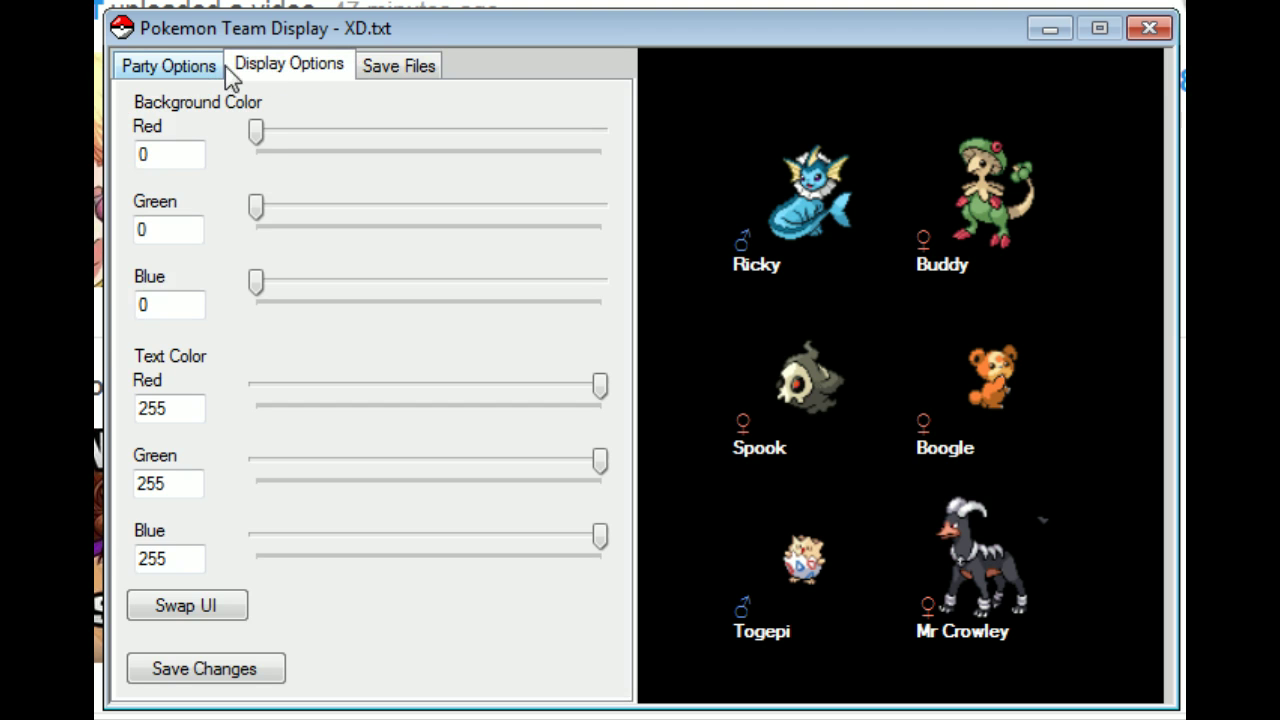
left_click(257, 130)
left_click_drag(208, 155, 116, 40)
left_click(166, 65)
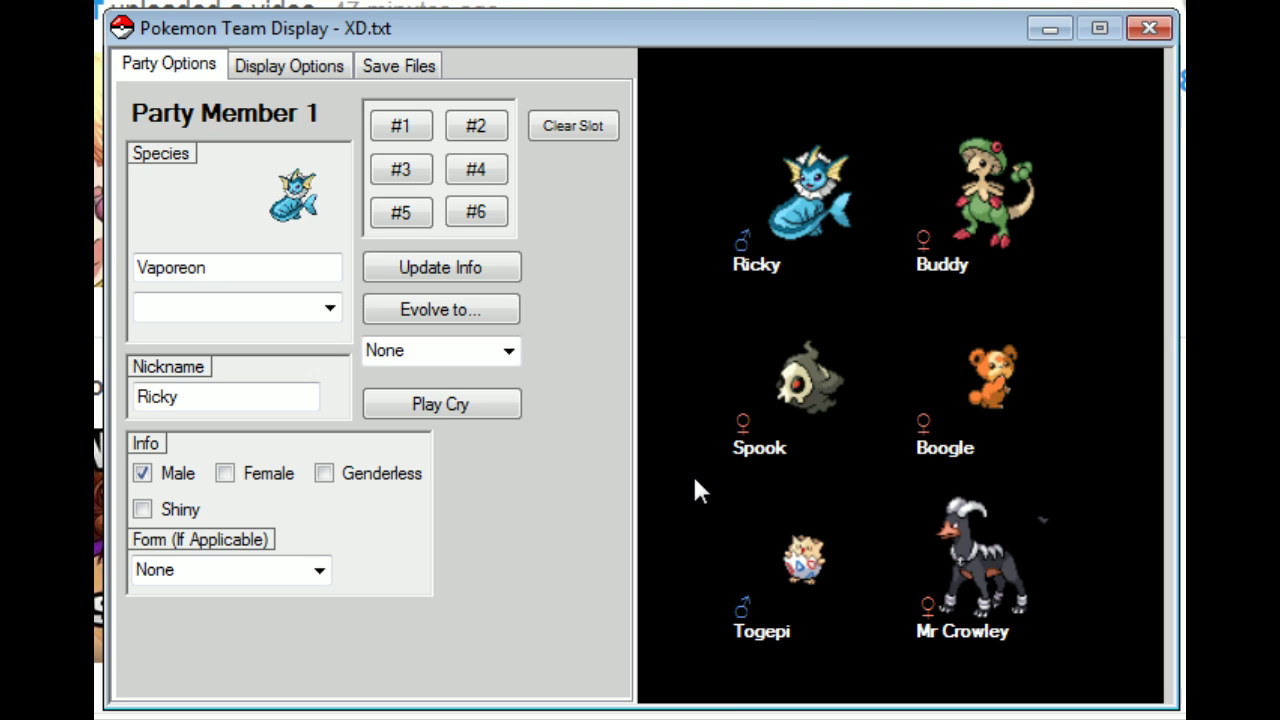
Step: Load the Platinum.txt save file and show its party member settings
left_click(399, 68)
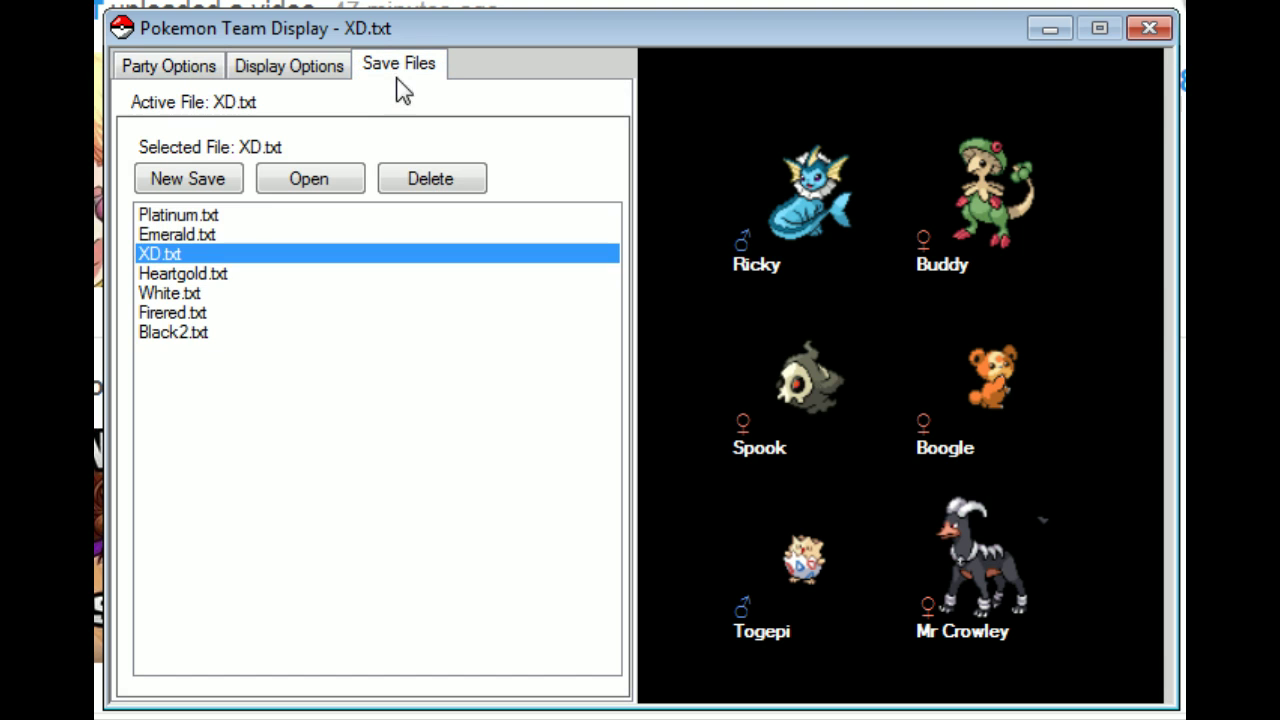
left_click(178, 214)
left_click(309, 182)
left_click(202, 68)
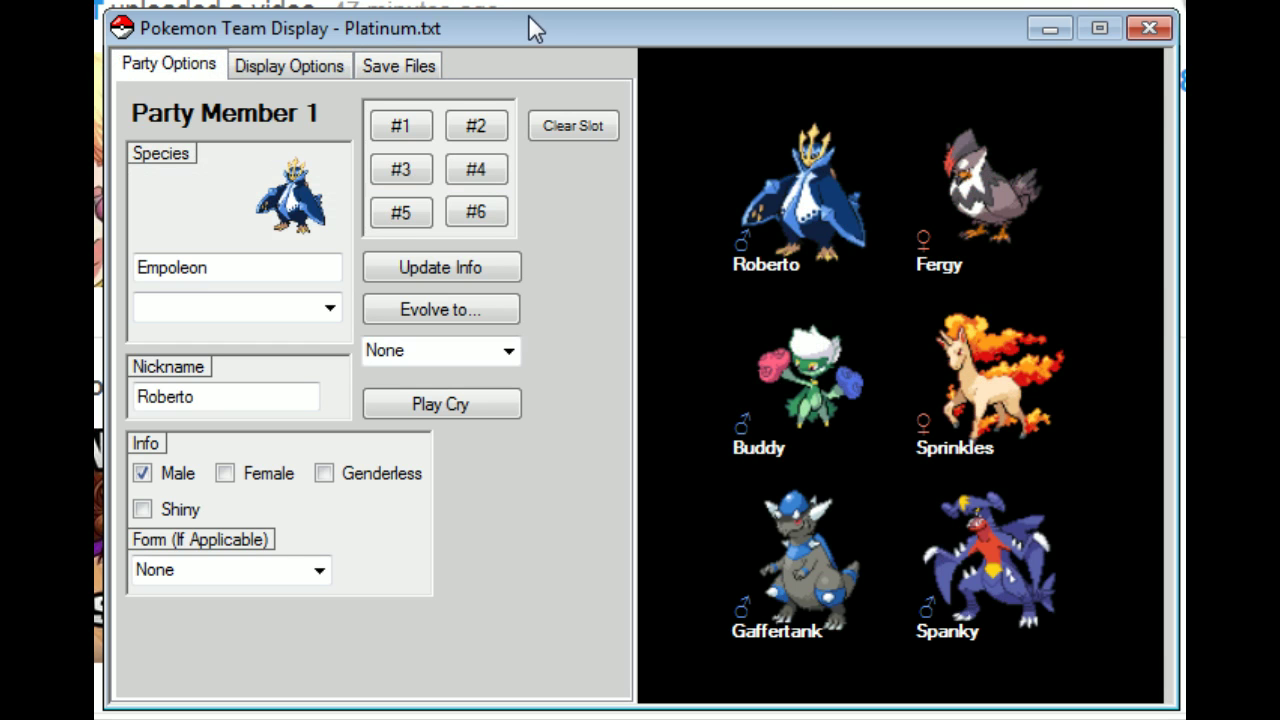